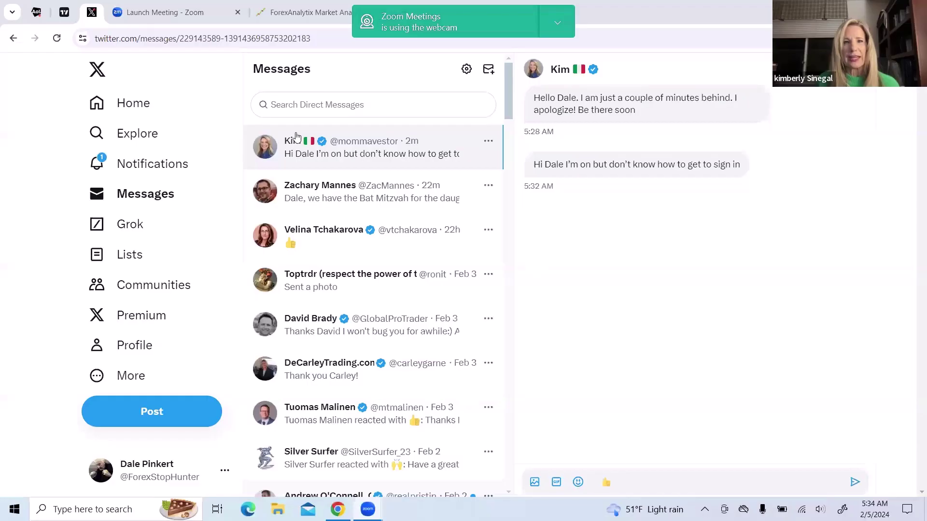
Show the daily DXY chart near 104.36 in TradingView and scroll down the watchlist
click(64, 13)
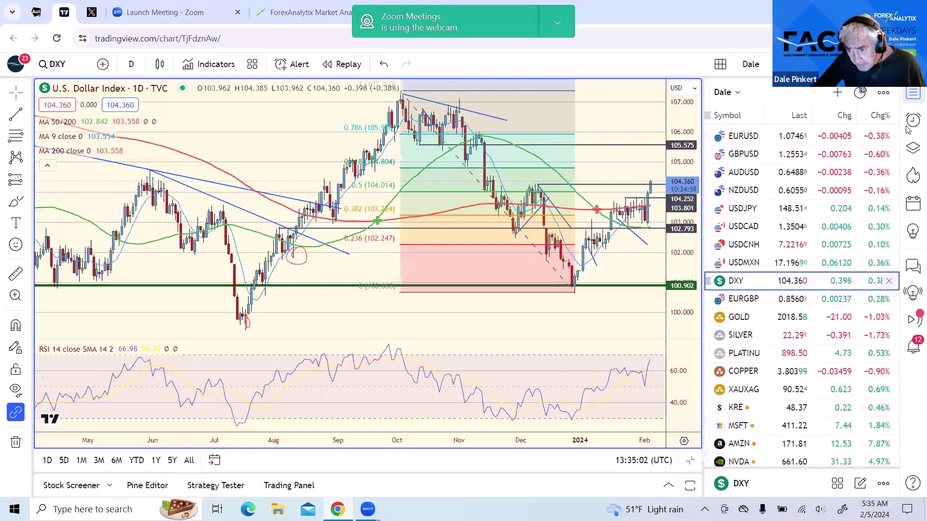
drag(896, 139, 891, 158)
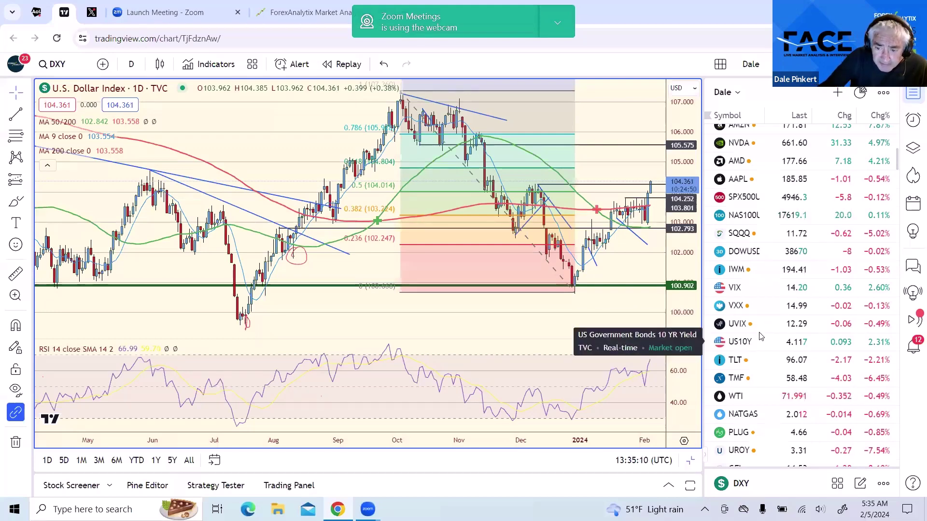
Load the daily TLT chart at 96.07 and zoom in on the recent months
click(742, 362)
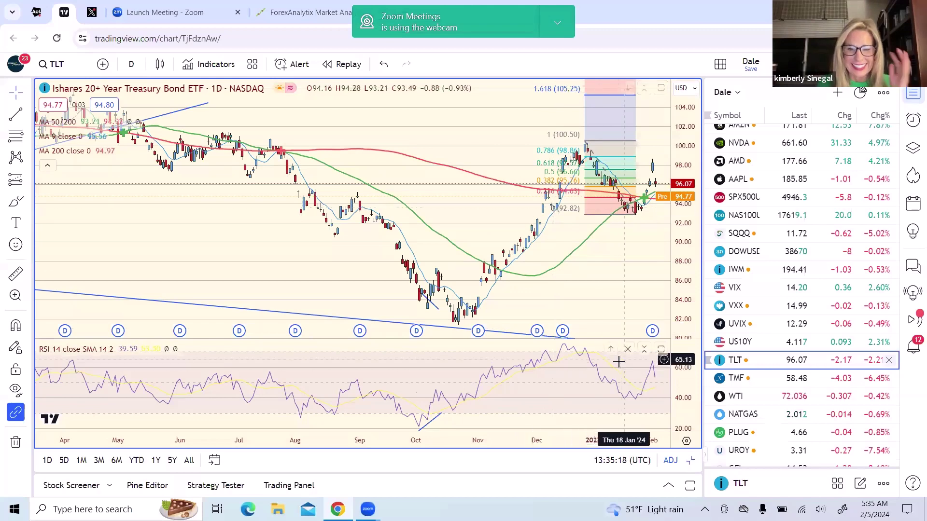
scroll(618, 360, up, 3)
scroll(619, 362, up, 2)
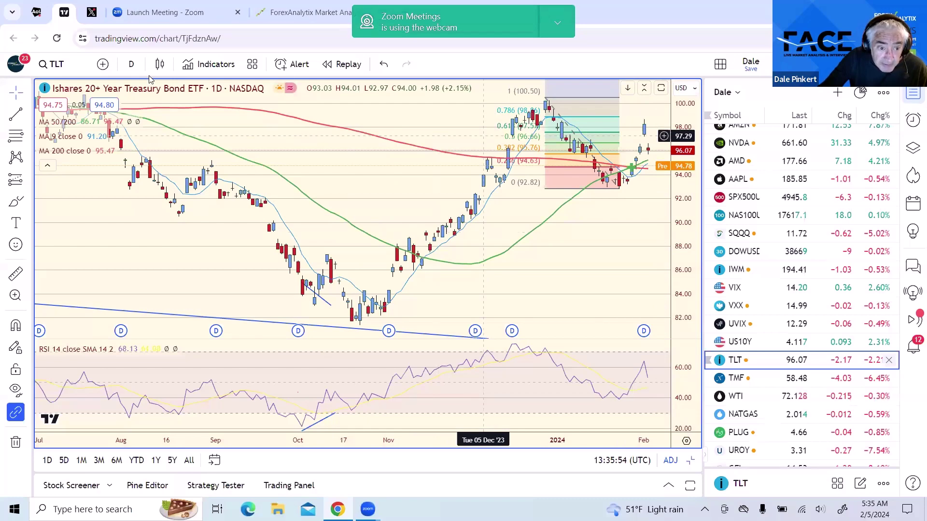
Change the TLT chart's interval from D to 1 week
click(138, 66)
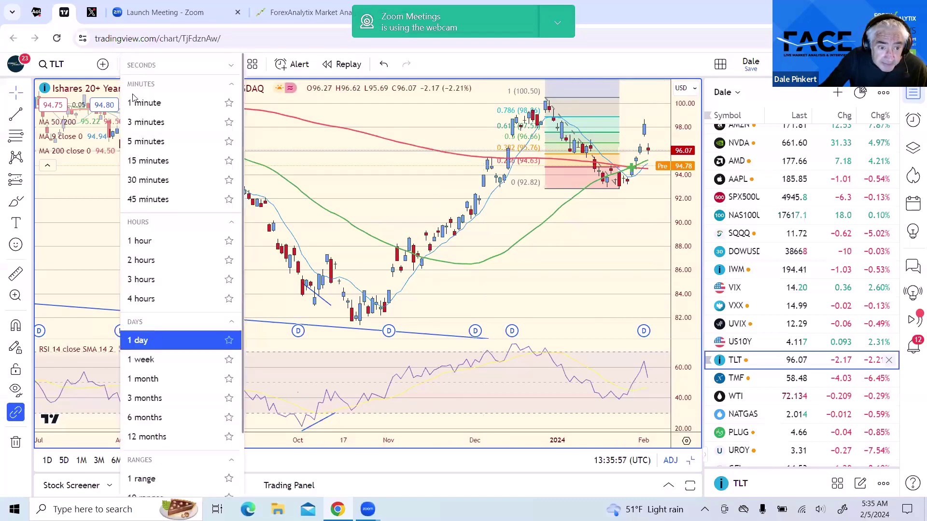
click(165, 365)
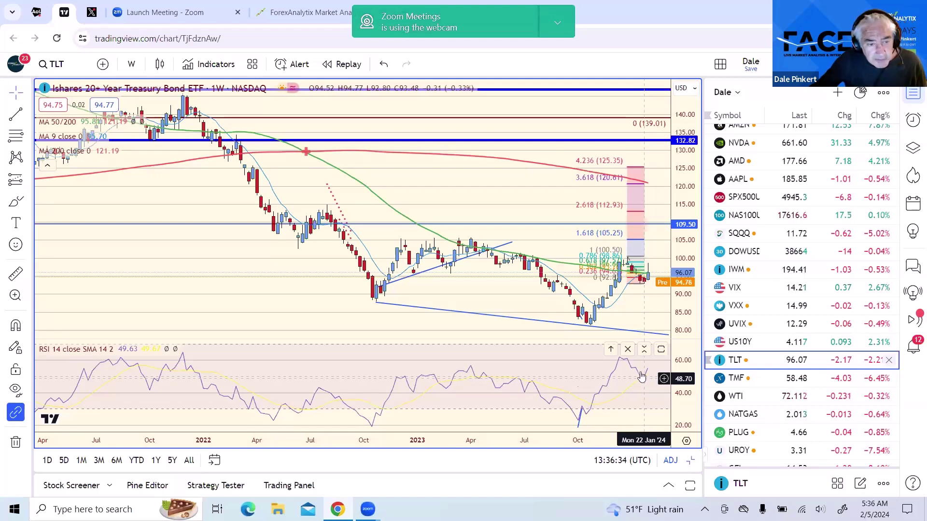
click(133, 64)
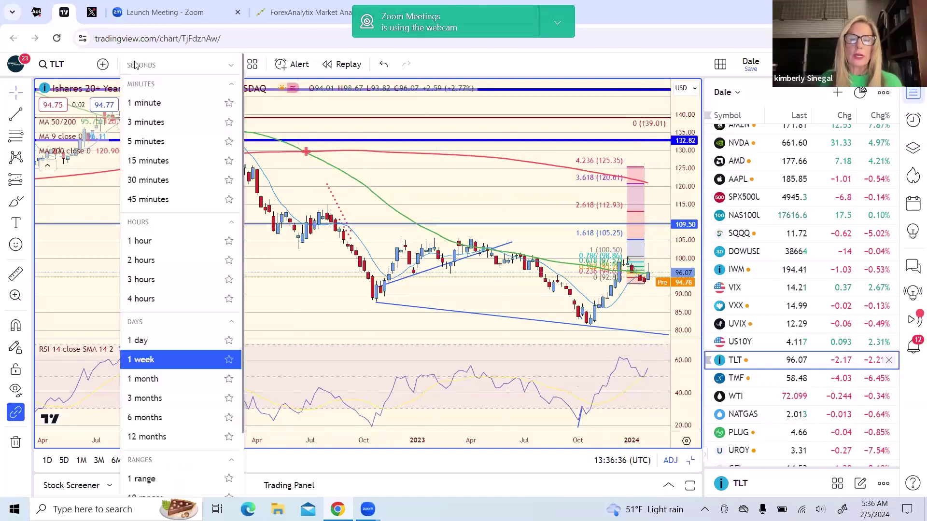
Switch the TLT chart to 4-hour candles
click(190, 303)
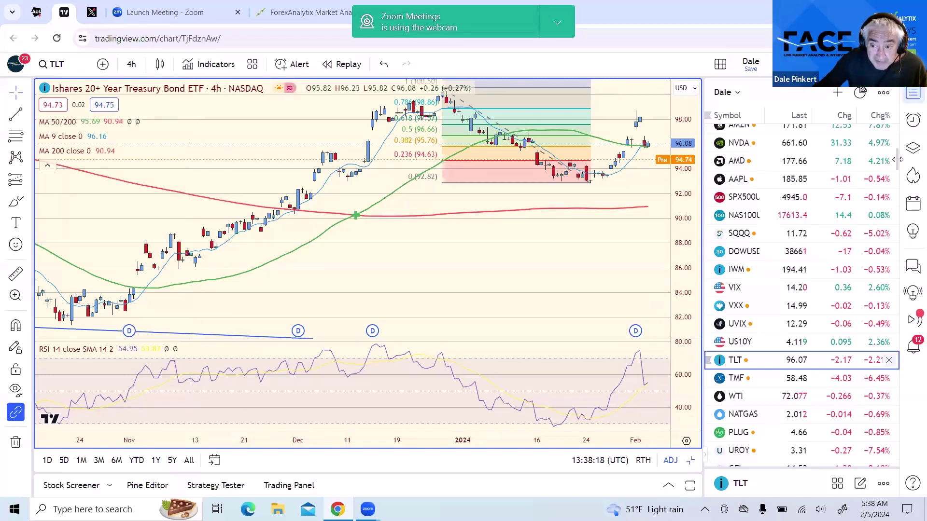
scroll(894, 169, down, 2)
scroll(894, 169, down, 5)
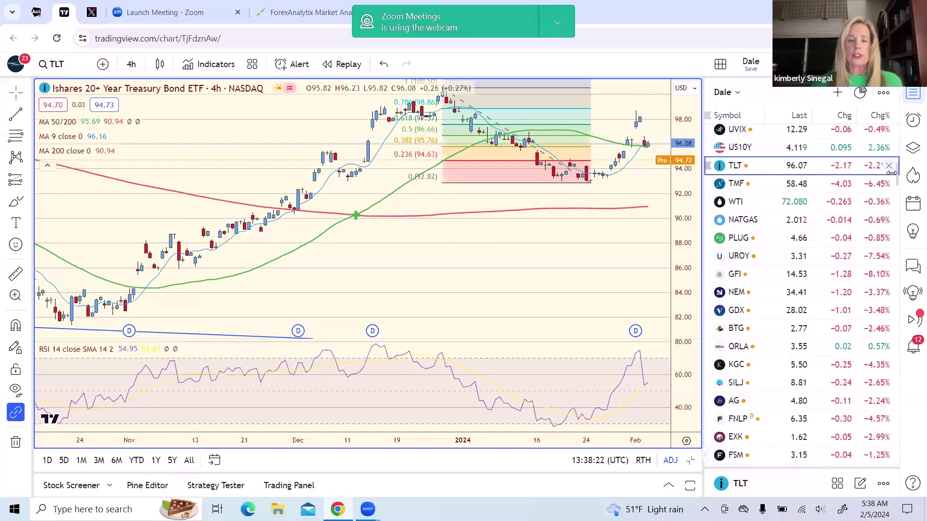
Bring up the 4-hour Silver CFD chart near 22.31 from the watchlist
scroll(893, 171, up, 5)
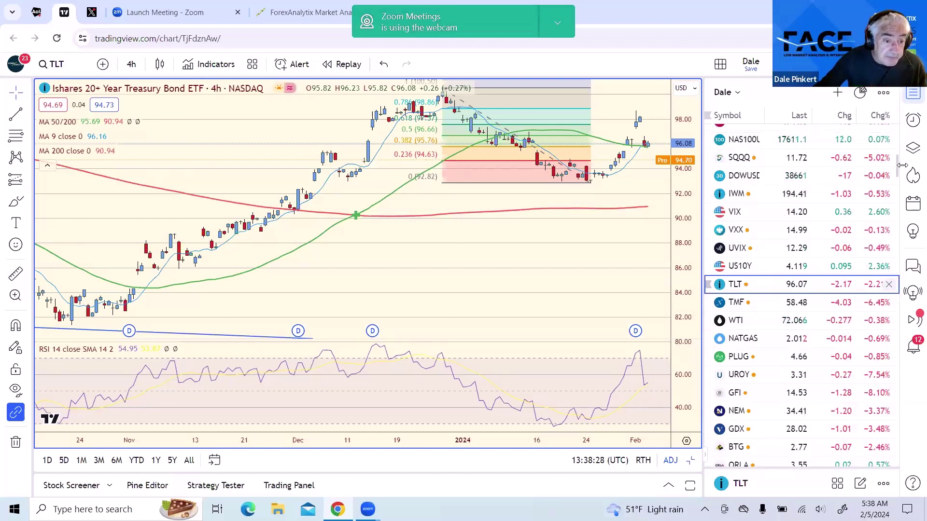
scroll(898, 171, down, 2)
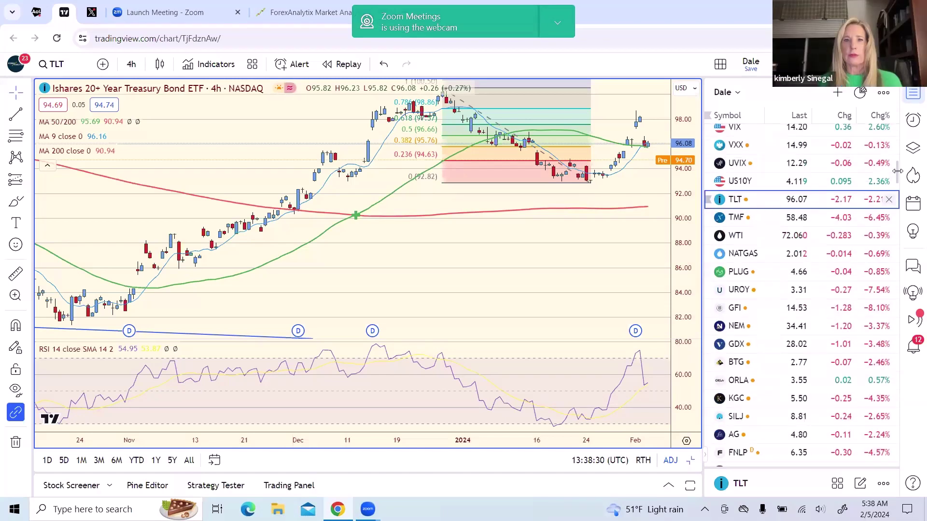
drag(898, 171, 899, 140)
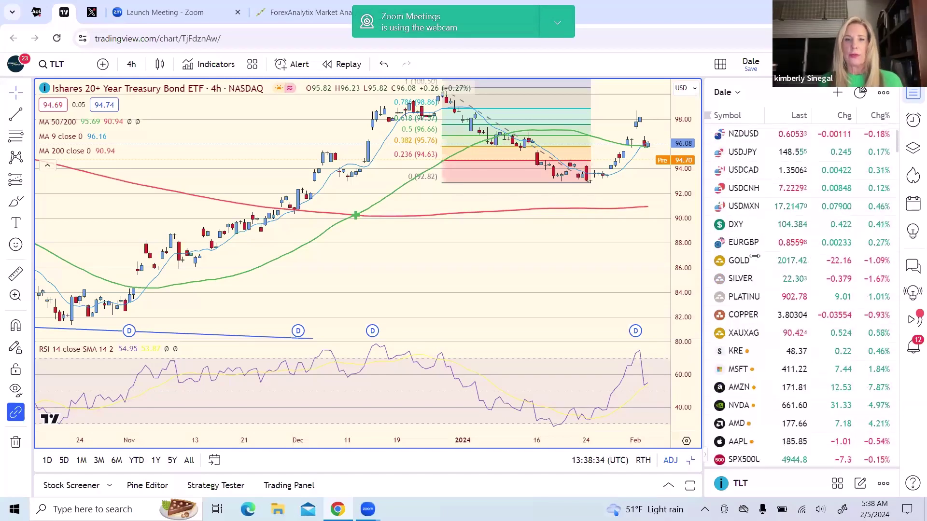
click(740, 278)
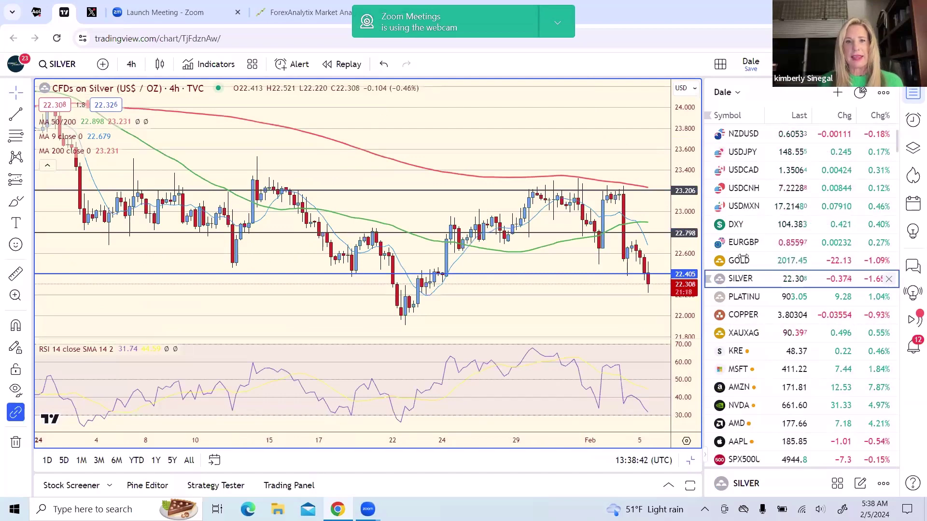
Load the 4-hour Gold CFD chart near 2017 and scroll down the watchlist
click(742, 257)
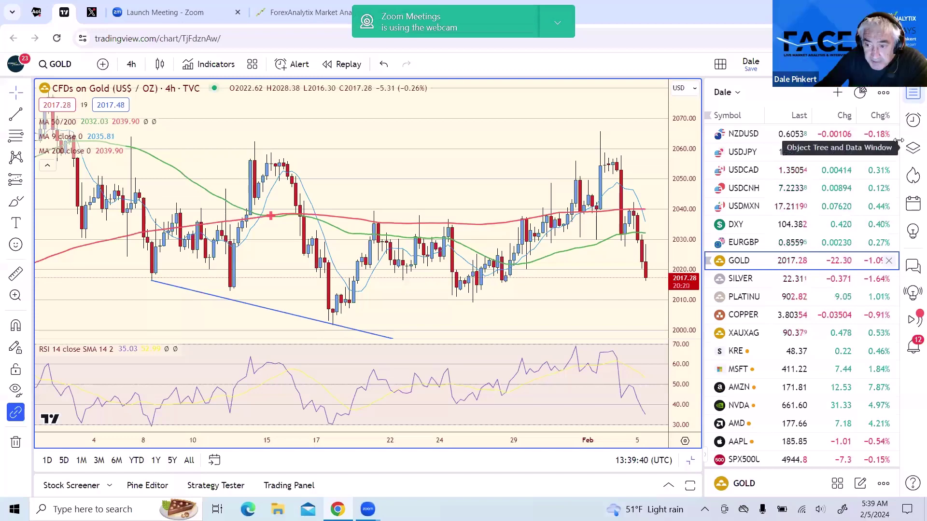
scroll(895, 158, down, 5)
scroll(895, 158, down, 6)
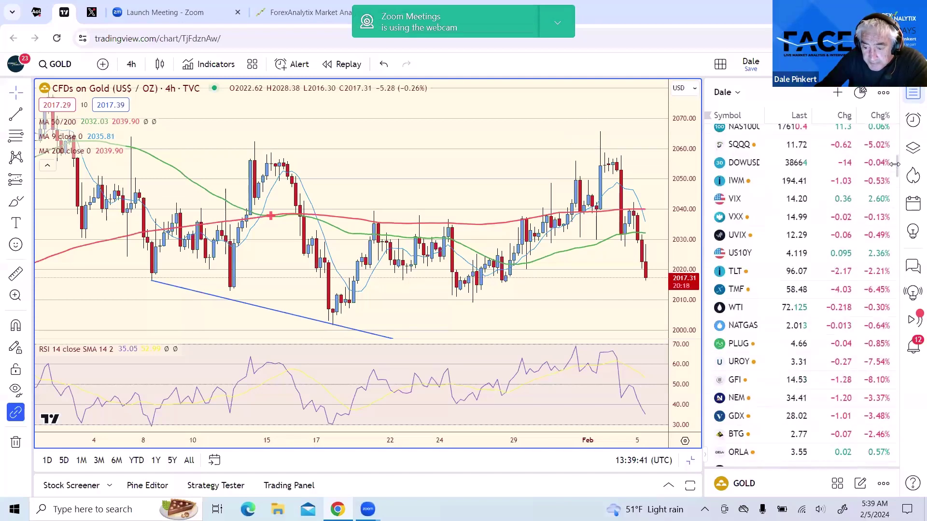
scroll(893, 178, down, 1)
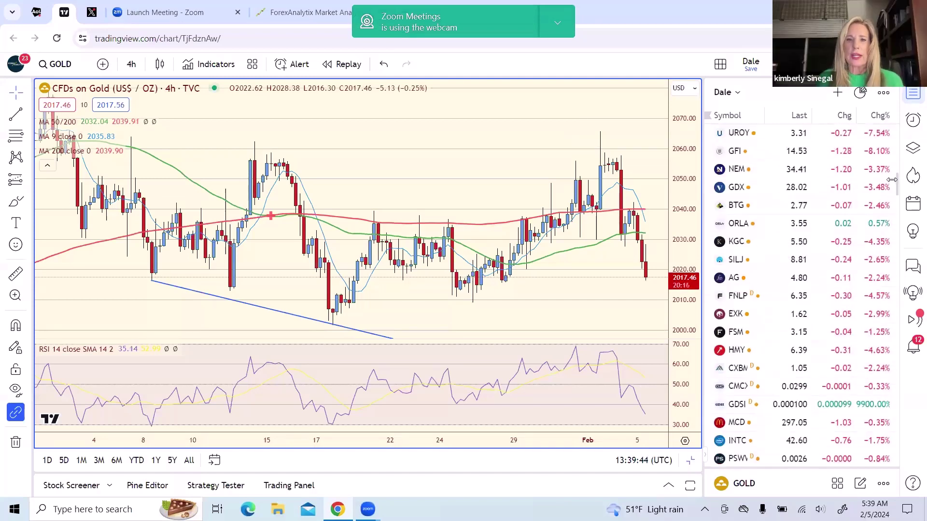
Look at the GDX chart, then bring up the 4-hour SILJ chart at 8.81
click(737, 192)
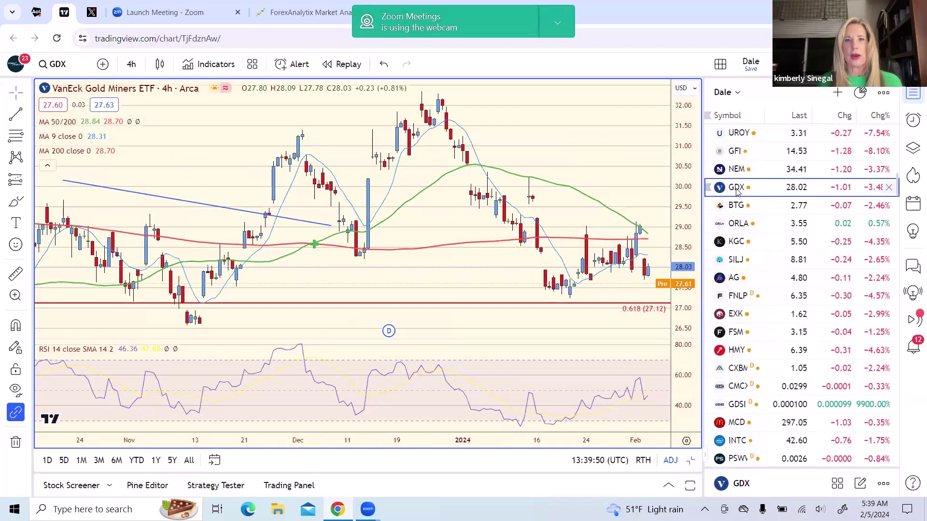
click(741, 264)
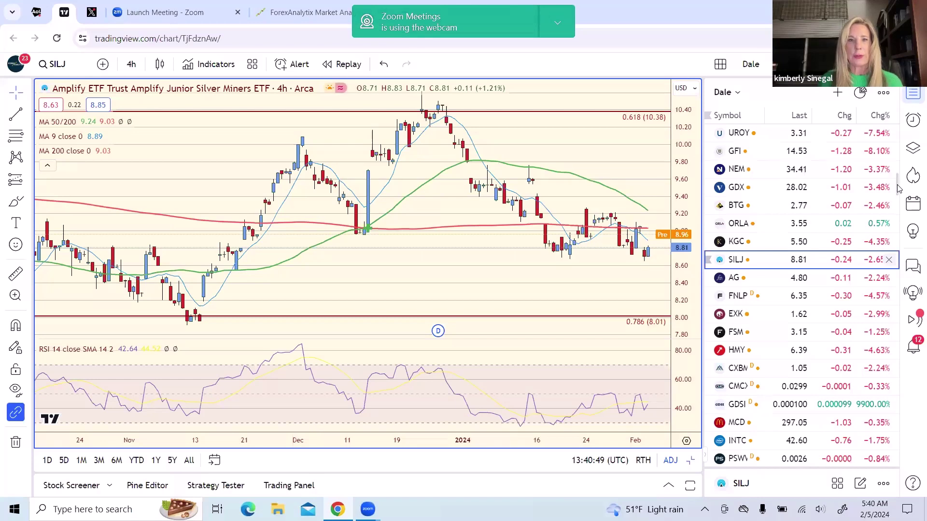
drag(899, 188, 901, 159)
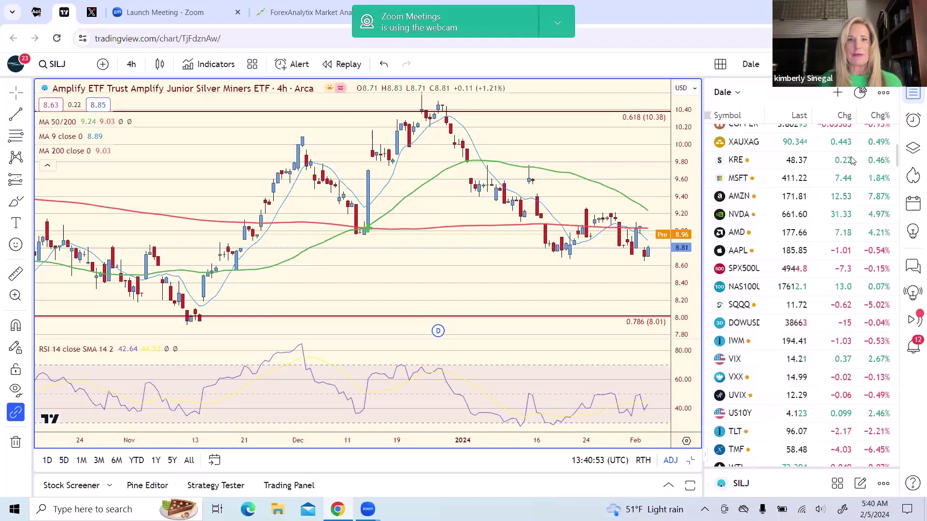
Bring up the 4-hour XAUXAG Gold/Silver ratio chart near 90.39
click(749, 145)
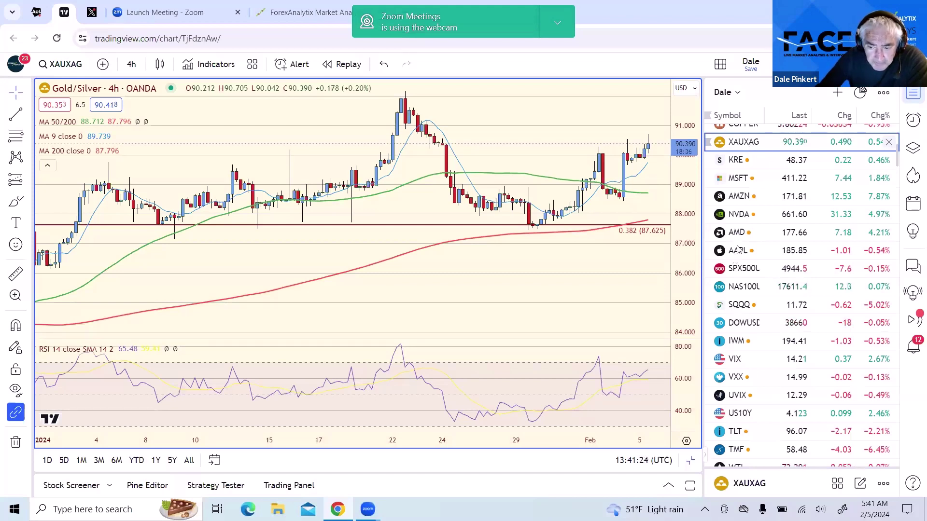
Review the 4-hour AAPL chart, then load the SPX500USD chart near 4945
click(737, 249)
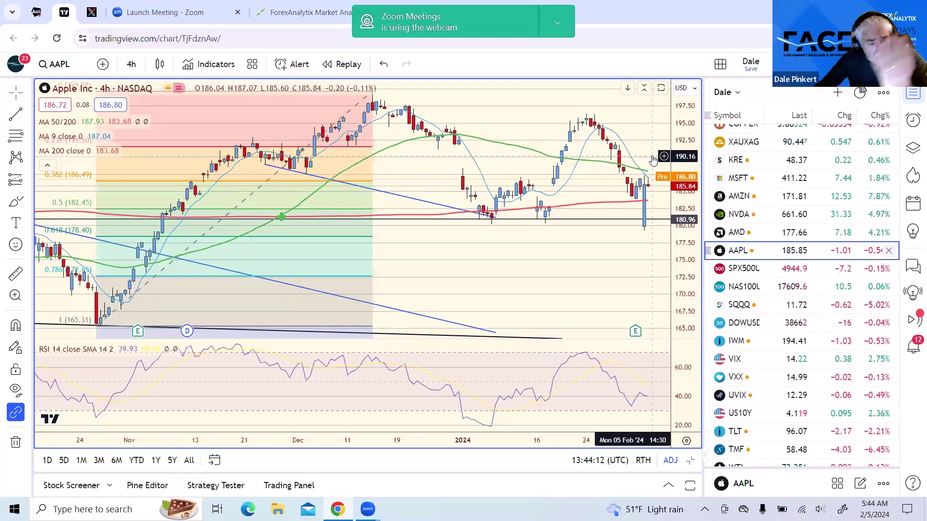
click(737, 268)
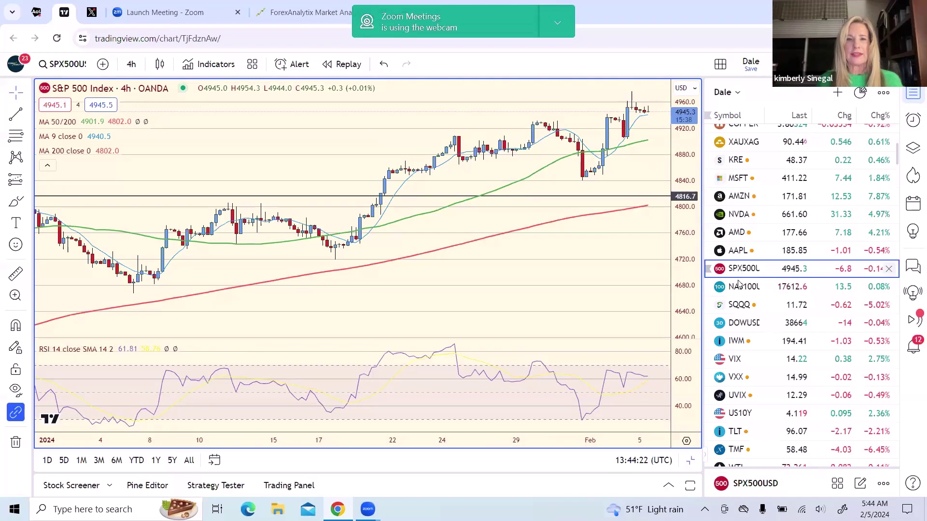
Check the NAS100 chart, then load the 4-hour IWM chart at 194.45
click(739, 287)
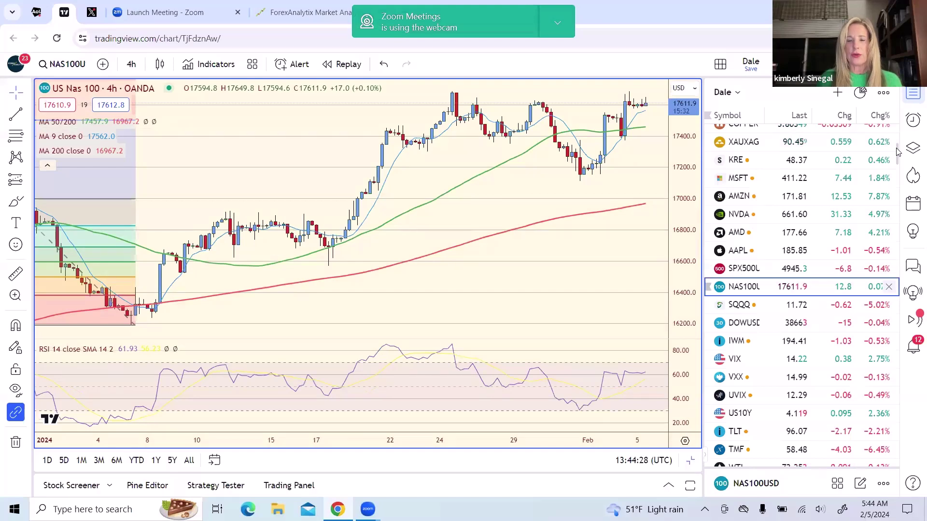
drag(897, 151, 895, 164)
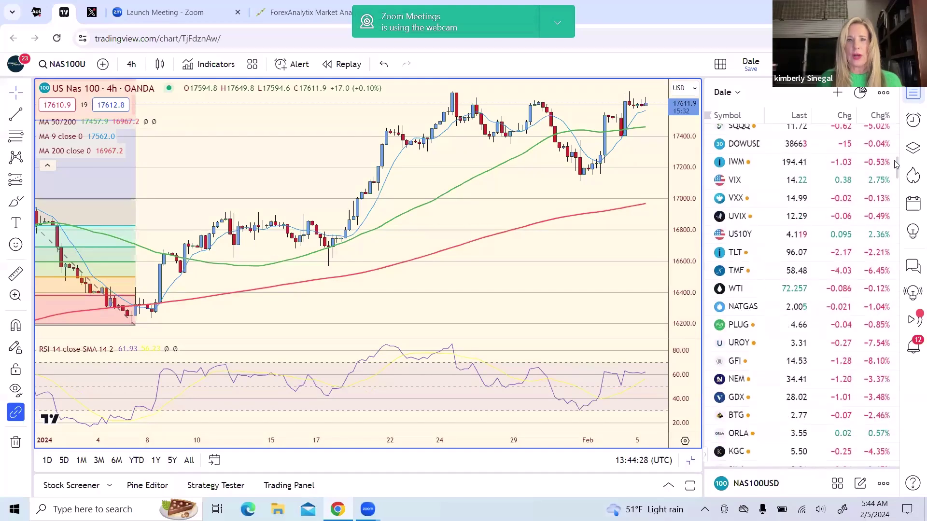
click(736, 163)
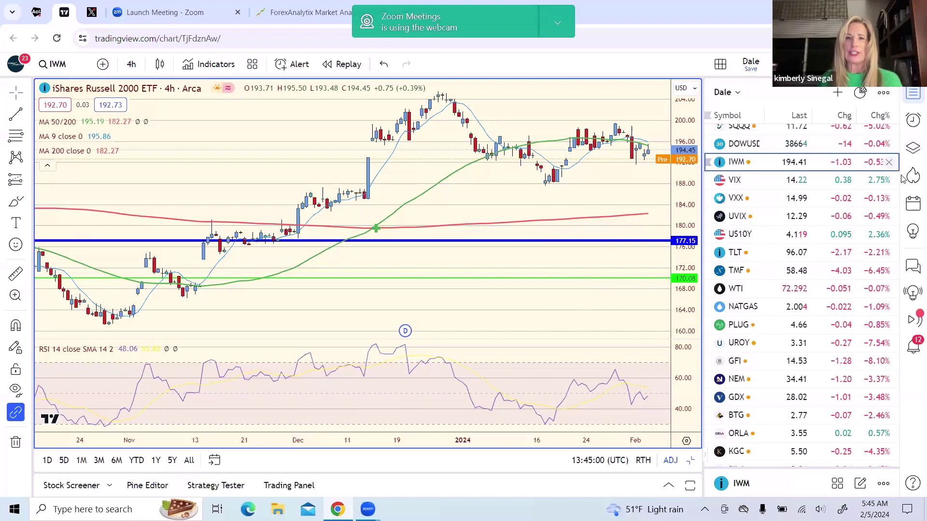
scroll(897, 165, up, 4)
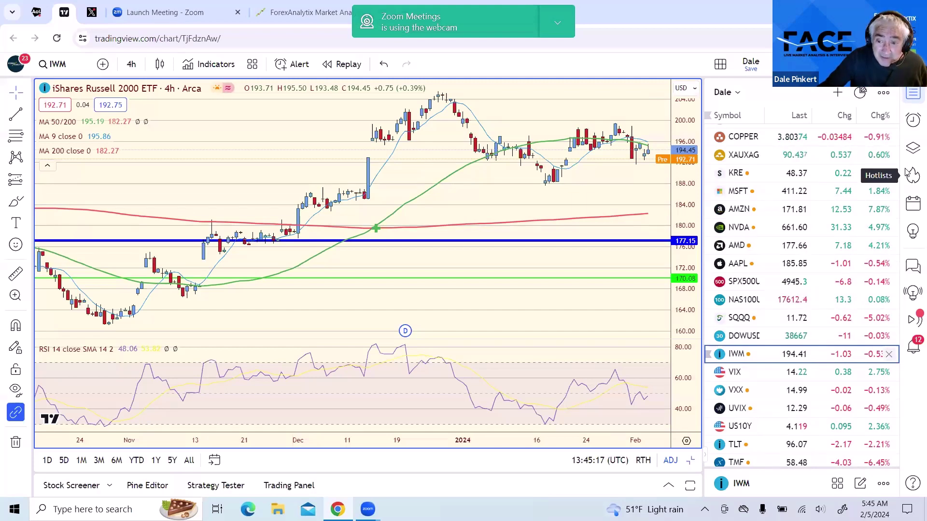
Load KRE on 1-week candles, showing 48.37, down 7.21%
click(736, 175)
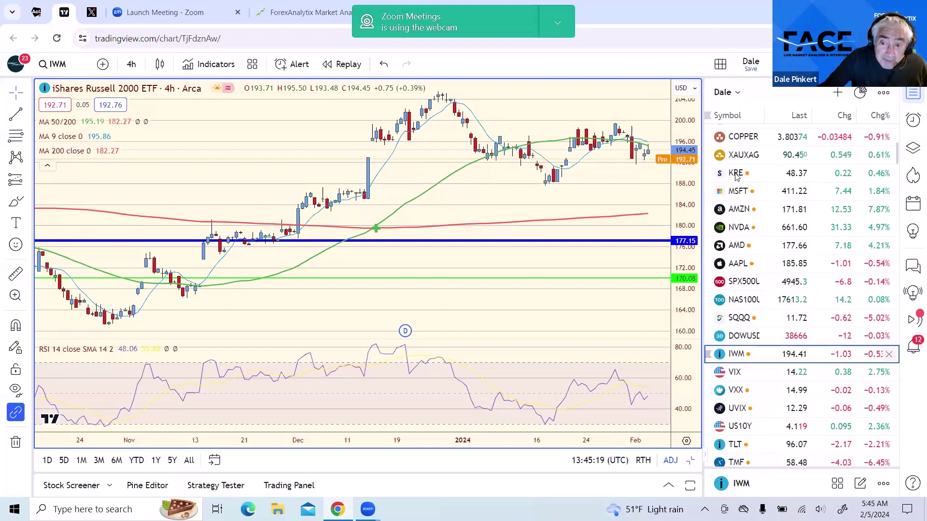
click(132, 65)
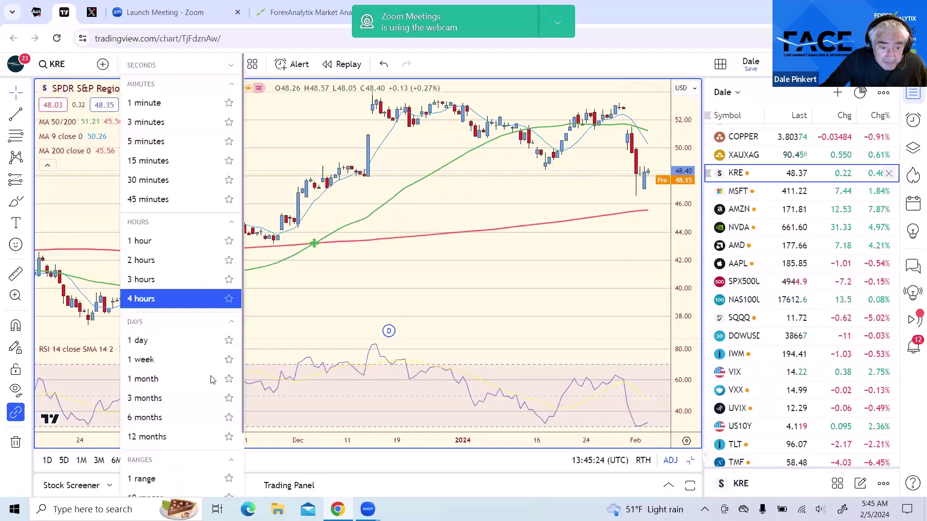
click(204, 361)
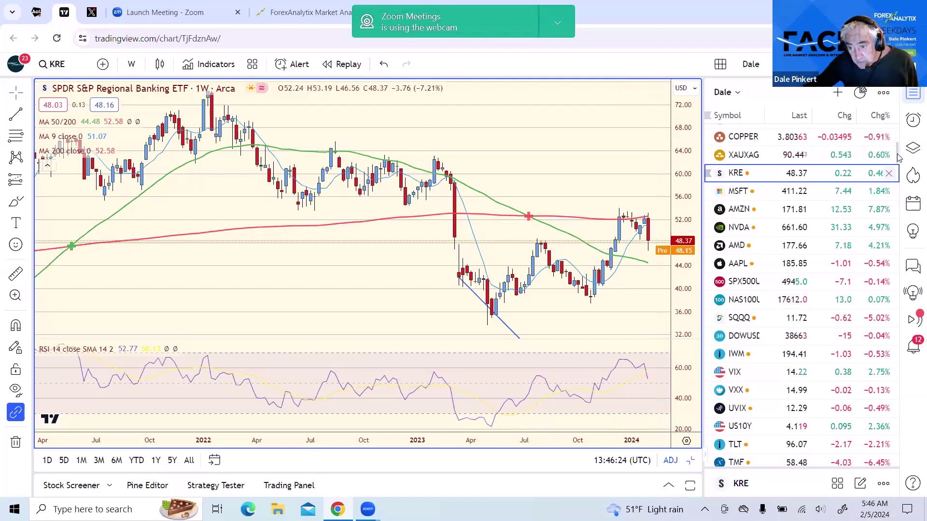
drag(898, 158, 885, 290)
Load Citigroup (C) from the watchlist in place of KRE, with moving averages and RSI
scroll(884, 290, down, 2)
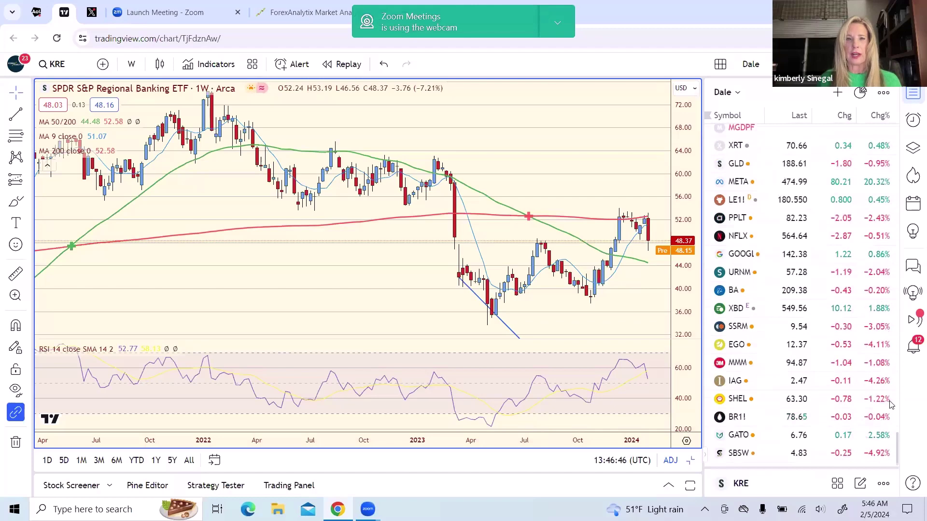
scroll(821, 360, up, 6)
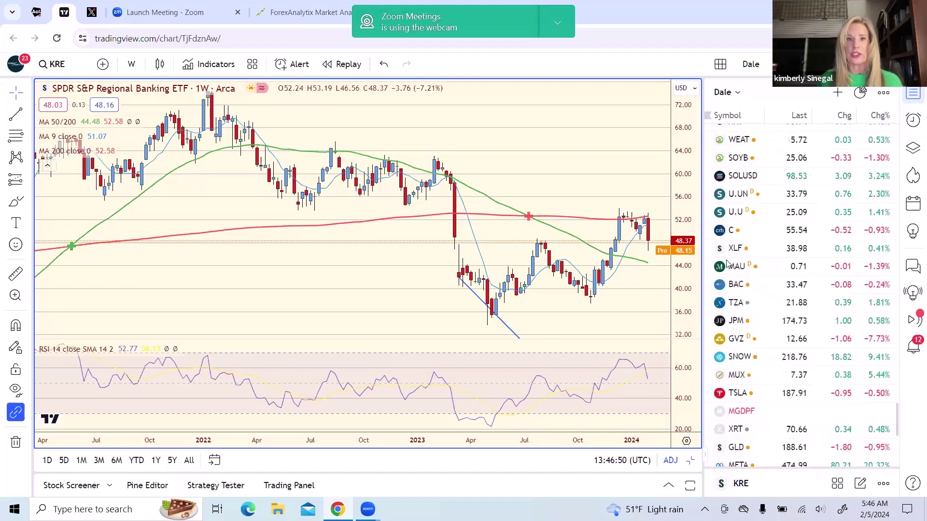
click(729, 232)
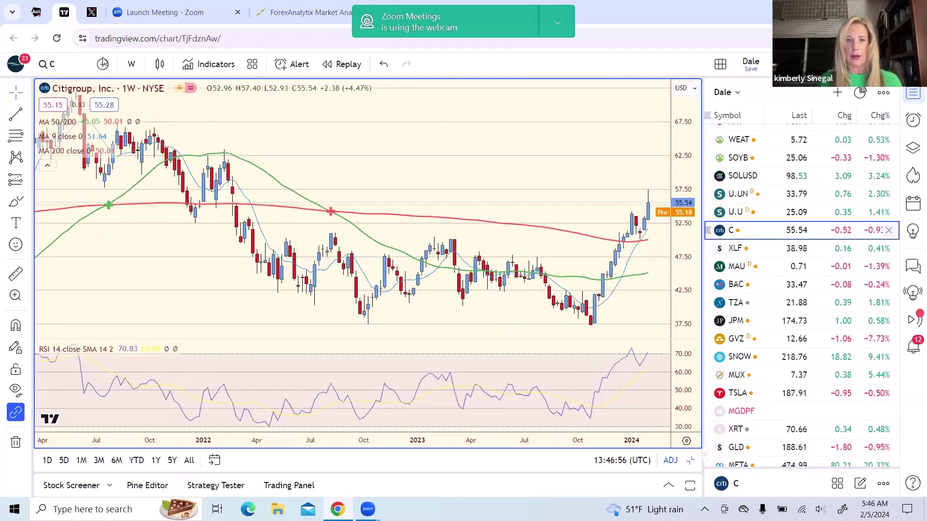
click(138, 64)
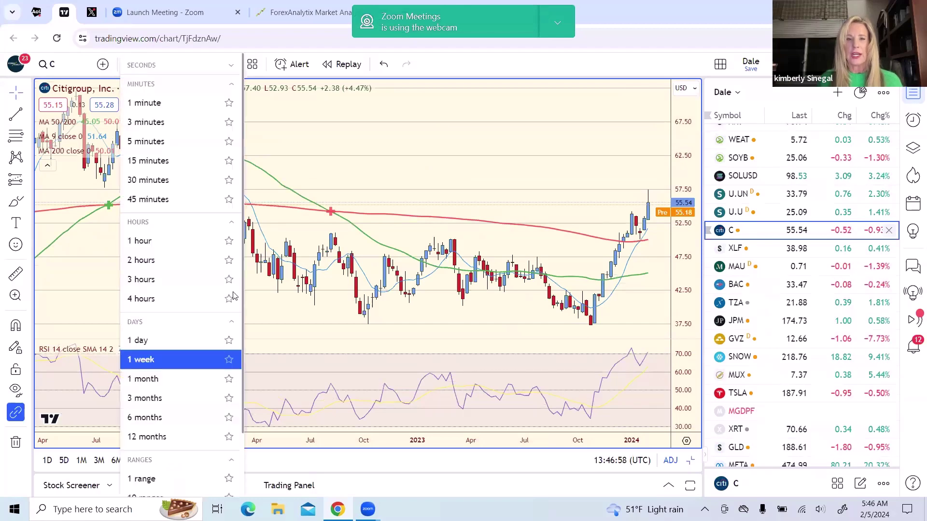
Choose the 1 day interval to show Citigroup on daily candles
click(197, 340)
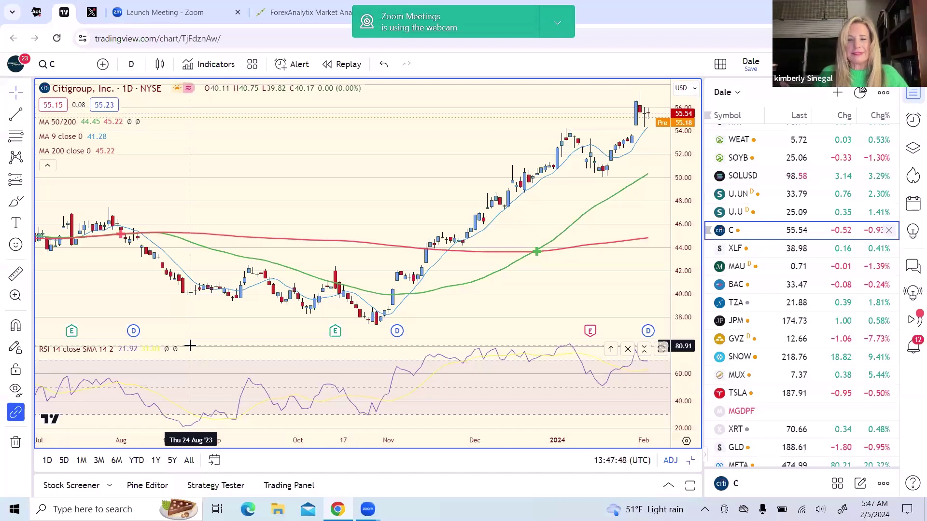
Change the Citigroup chart interval from 1 day to 1 week
click(133, 63)
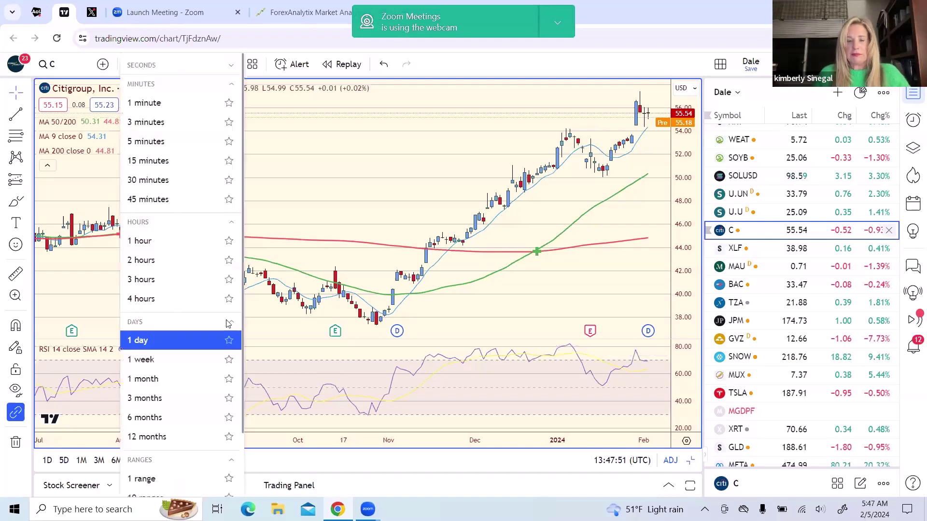
click(193, 359)
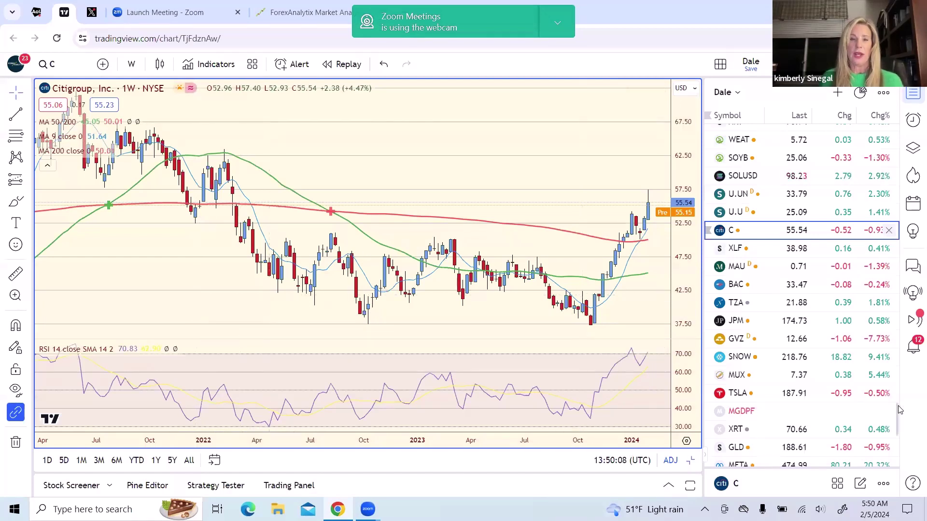
Load Microsoft (MSFT) from the watchlist to see its weekly support and Fibonacci levels
drag(899, 409, 865, 131)
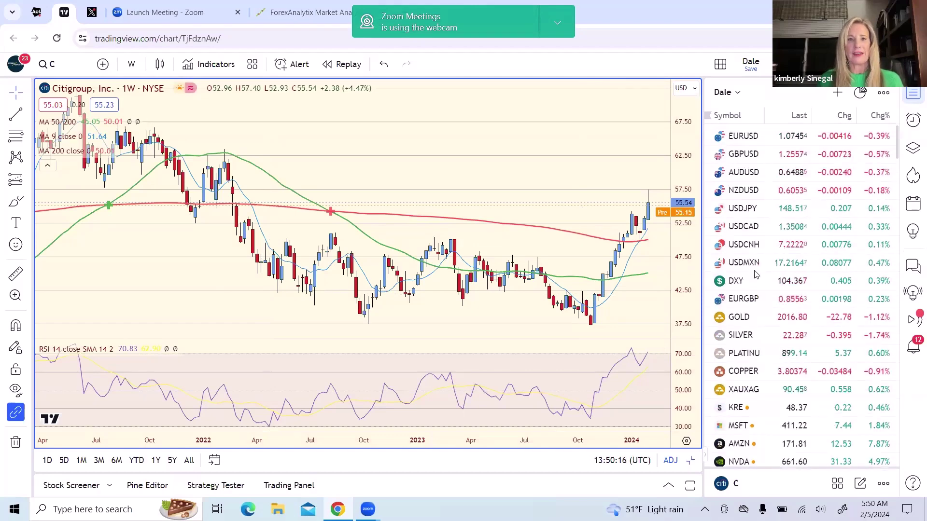
click(733, 432)
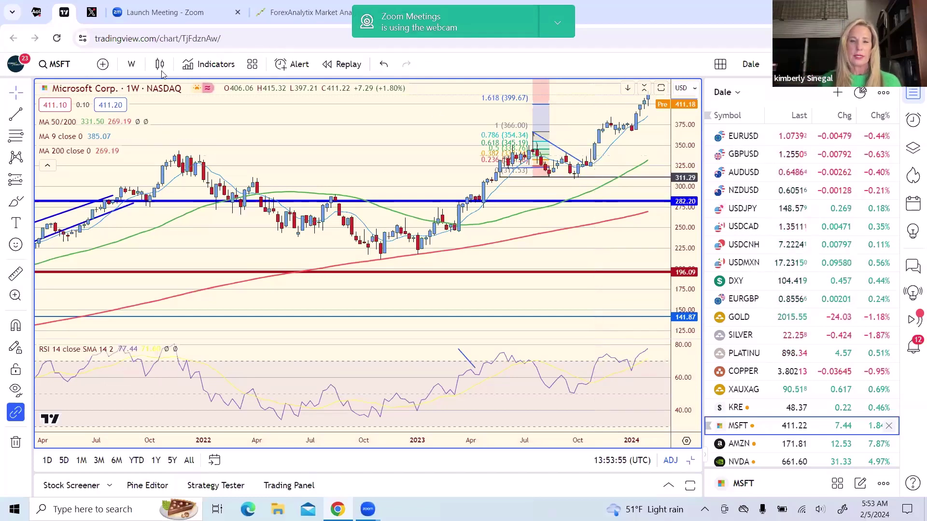
Change the Microsoft chart interval from 1 week to 1 day
click(131, 64)
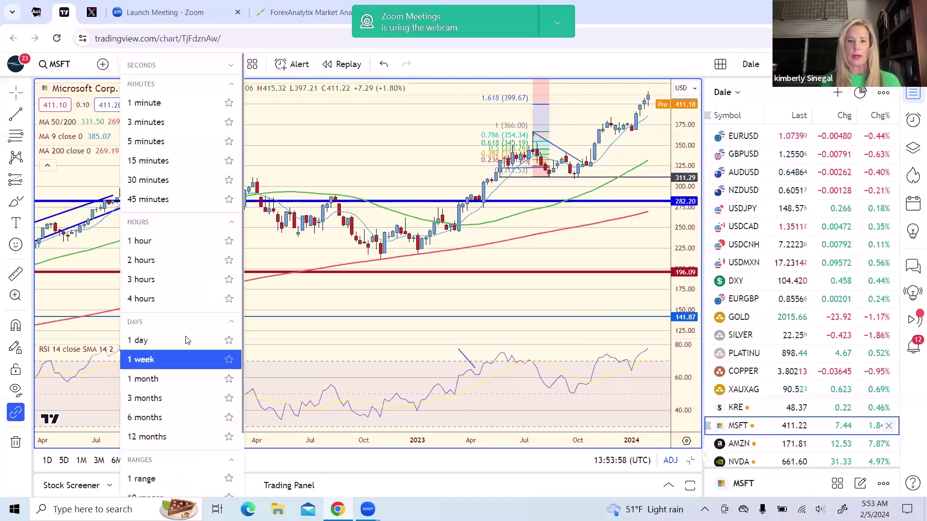
click(185, 339)
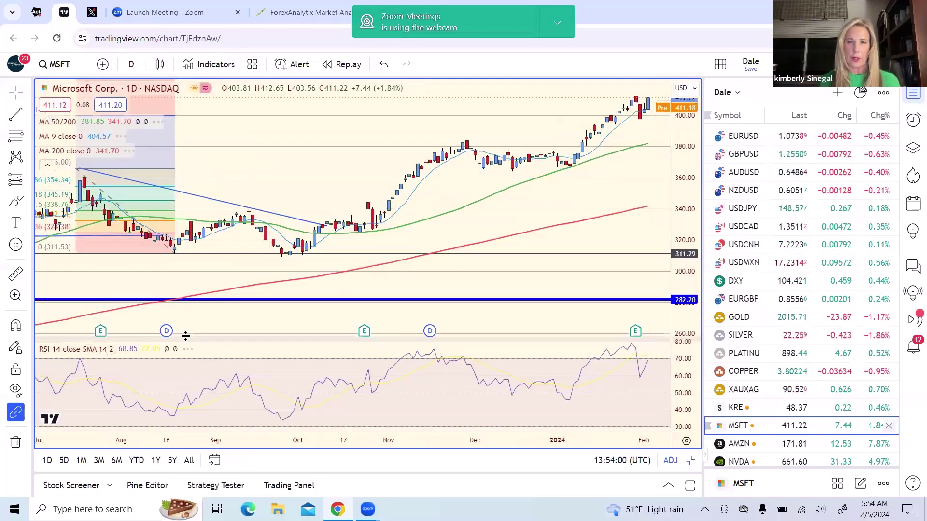